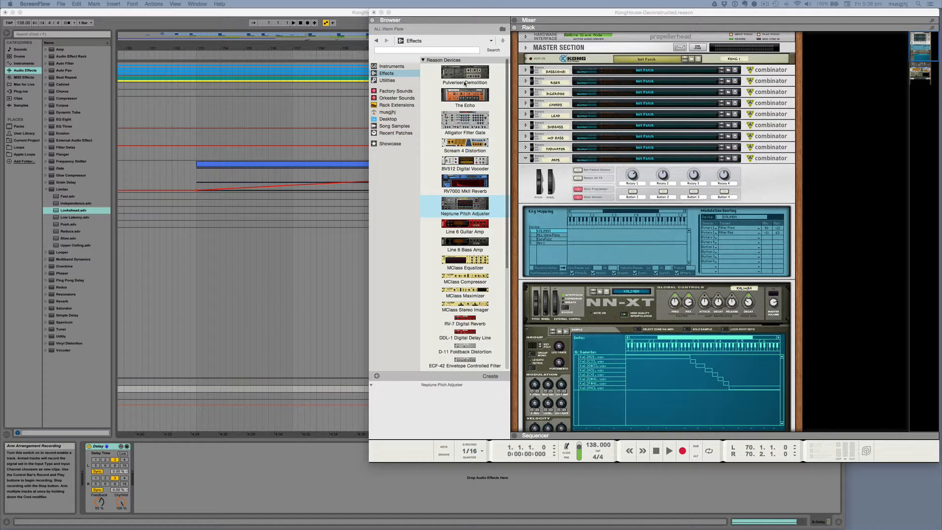
Look through the list of Reason effects devices in the browser, from Pulveriser Demolition down to Softube Bass Amp
scroll(464, 83, "down", 6)
scroll(464, 84, "down", 1)
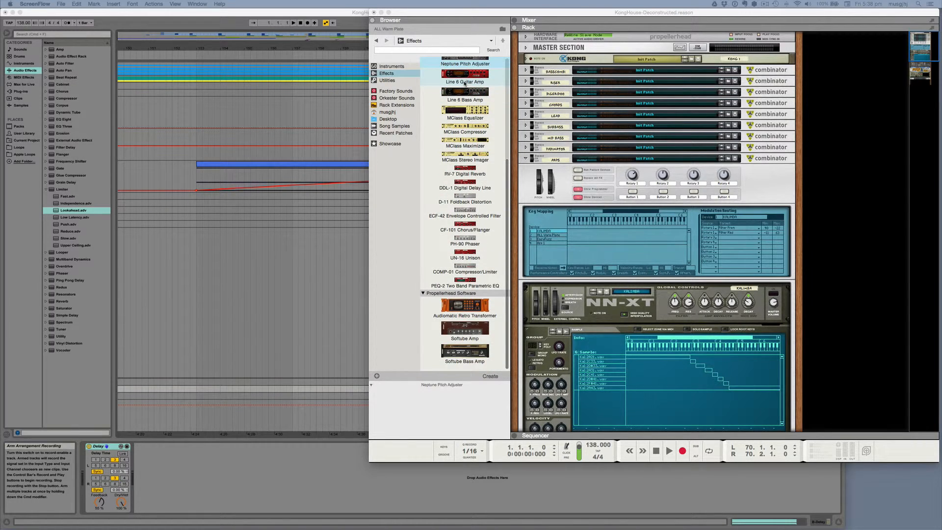
scroll(465, 83, "up", 6)
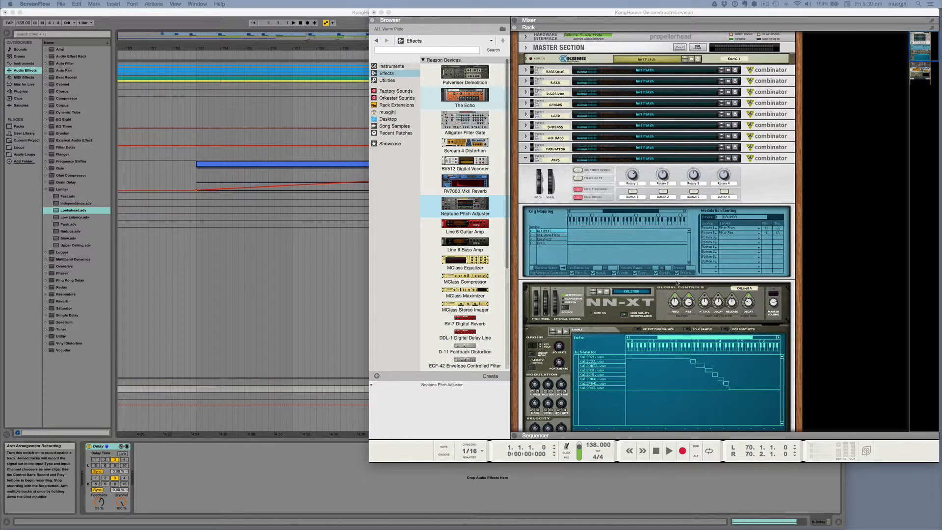
Examine the device chain inside the Arps combinator, including the NN-XT, RV7000 reverb, Scream 4 and RPG-8
scroll(677, 283, "down", 10)
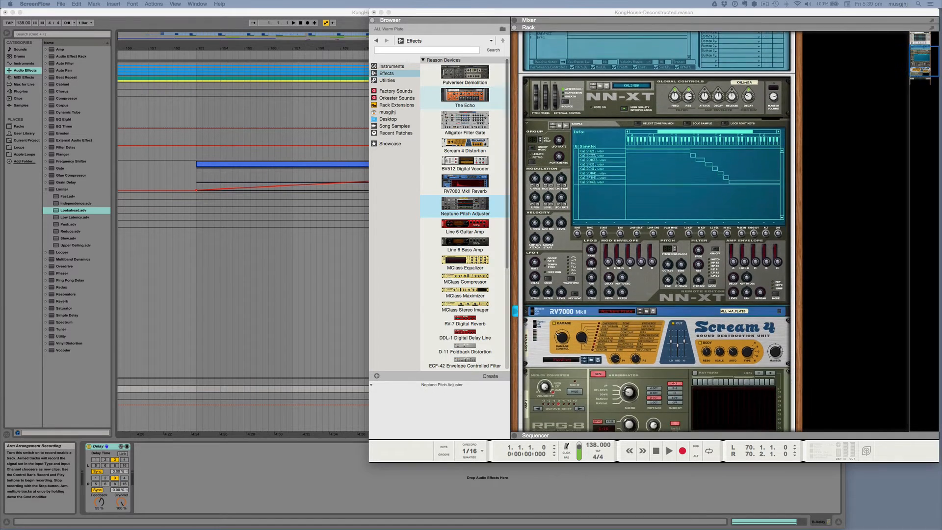
scroll(677, 283, "down", 3)
scroll(713, 239, "up", 3)
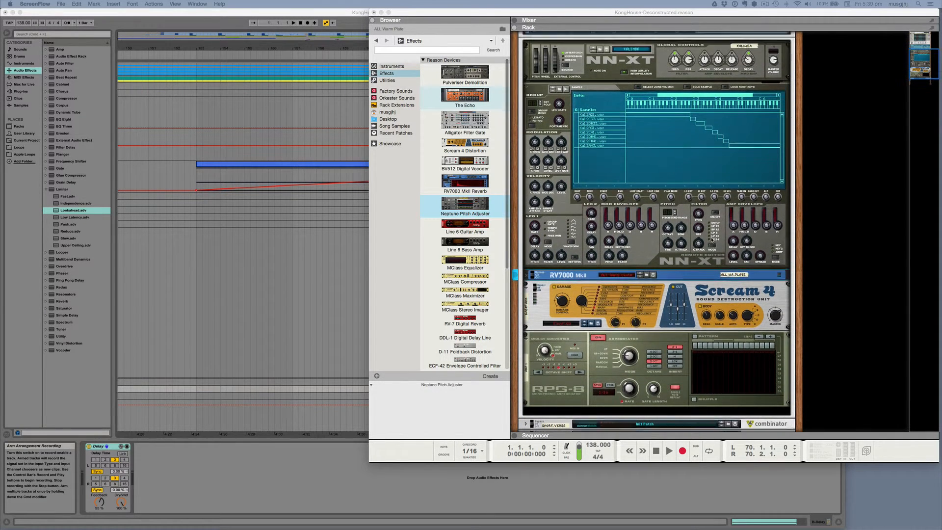
scroll(690, 397, "down", 1)
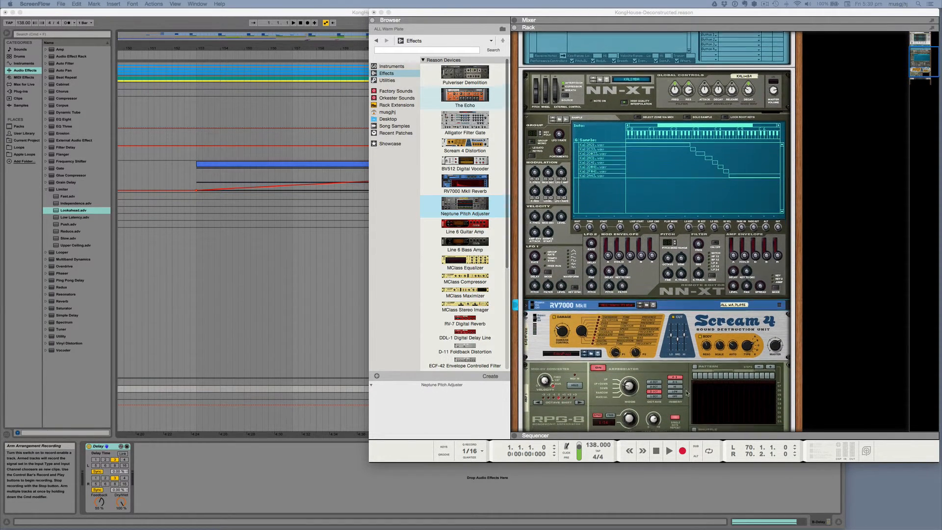
left_click(613, 312)
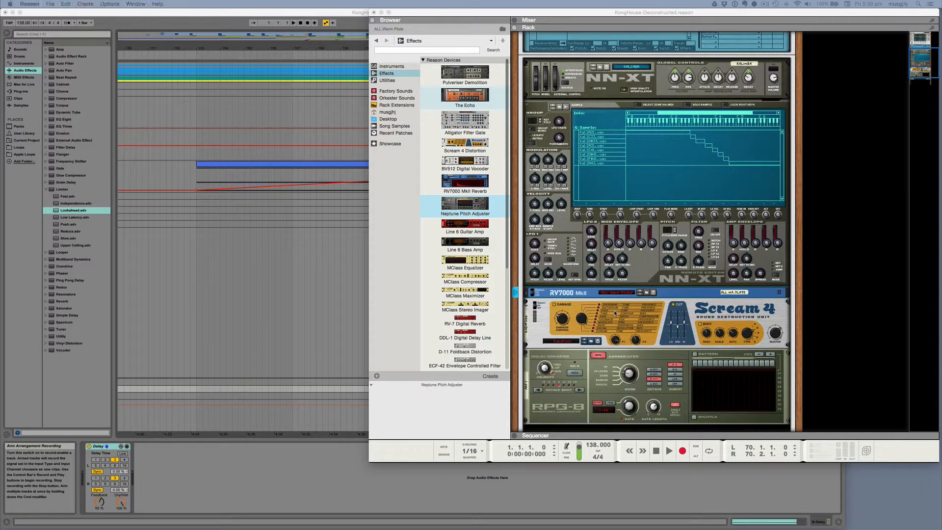
left_click(637, 358)
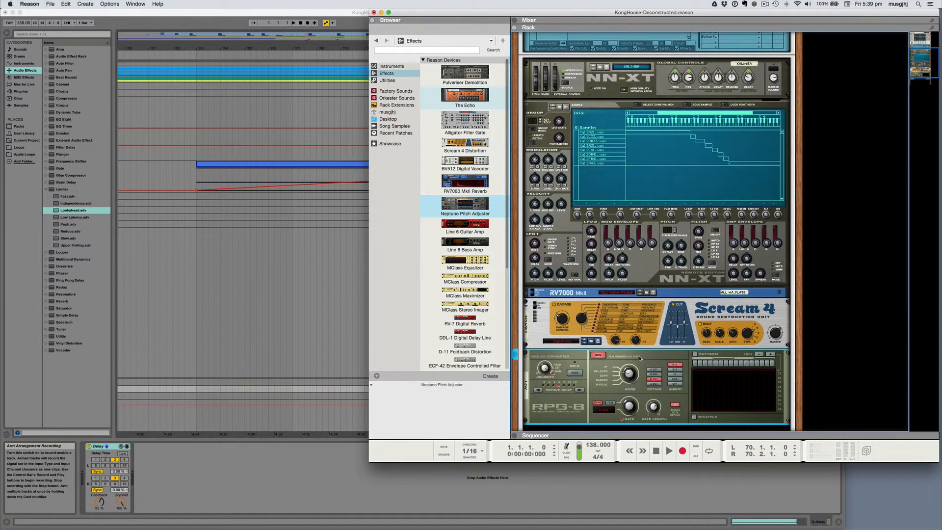
left_click(663, 298)
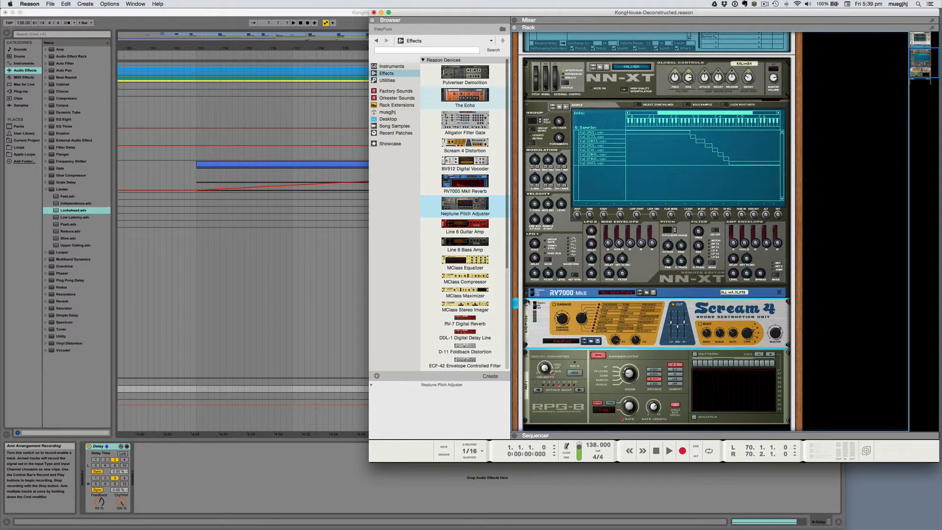
Unfold the Arps combinator's RV7000 reverb to inspect its controls, and fold both the reverb and the combinator again
left_click(527, 293)
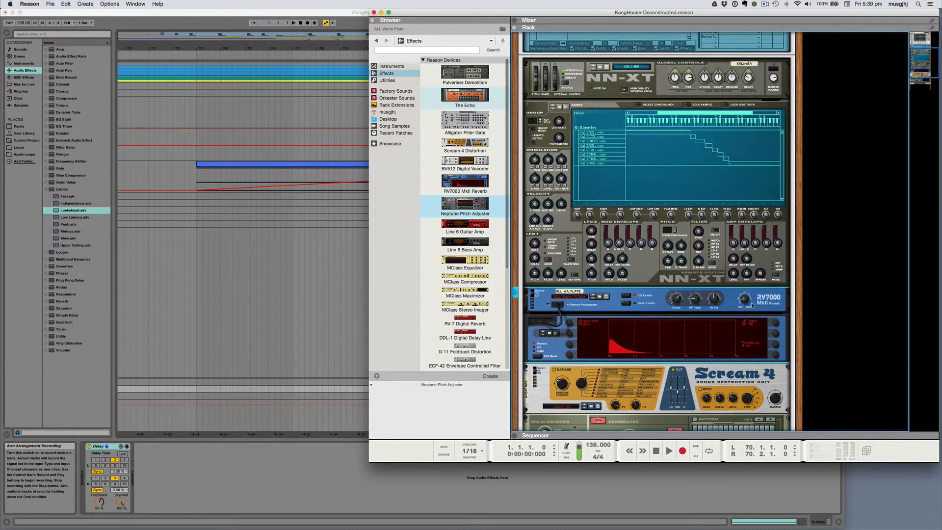
left_click(527, 293)
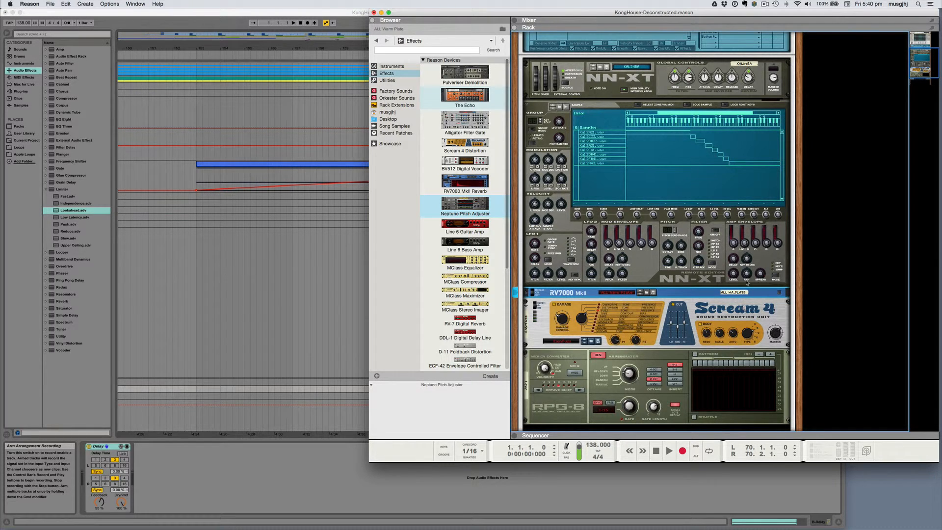
scroll(744, 278, "up", 5)
scroll(631, 233, "up", 2)
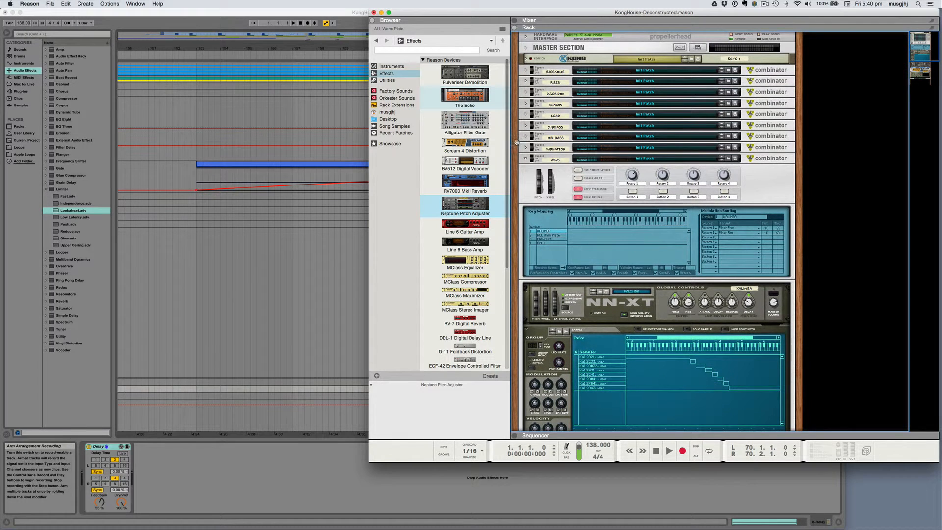
left_click(526, 158)
Unfold the Padinator combinator, review its Malström, Thor, line mixer and RV7000 reverb, and fold it again
left_click(525, 147)
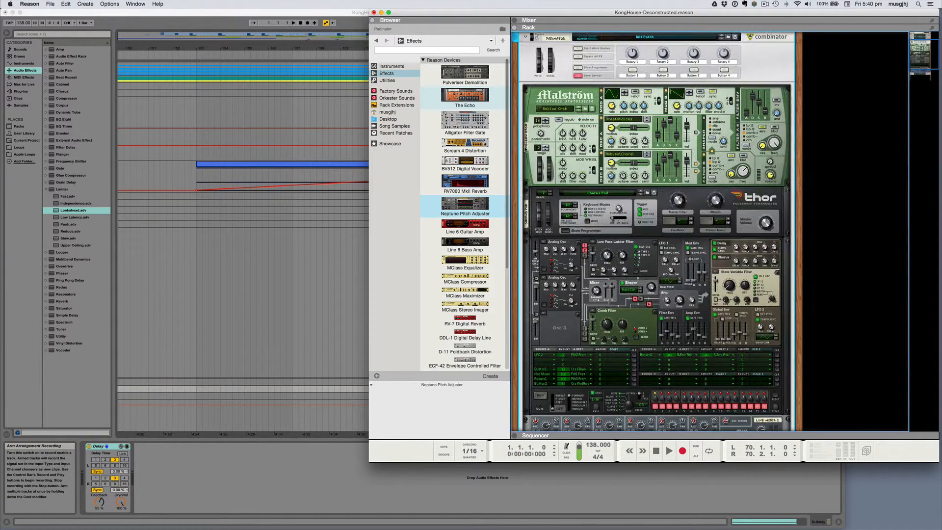
scroll(639, 314, "down", 6)
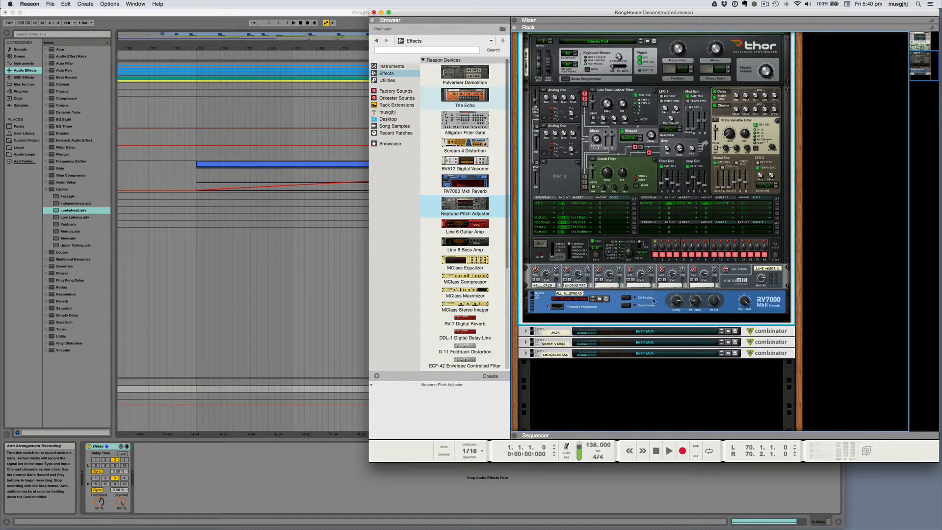
scroll(652, 305, "up", 5)
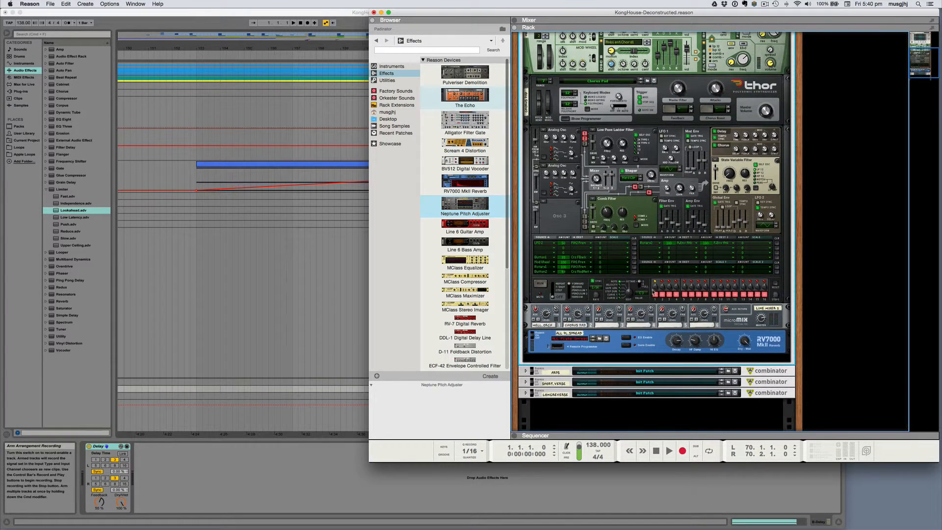
scroll(568, 140, "up", 2)
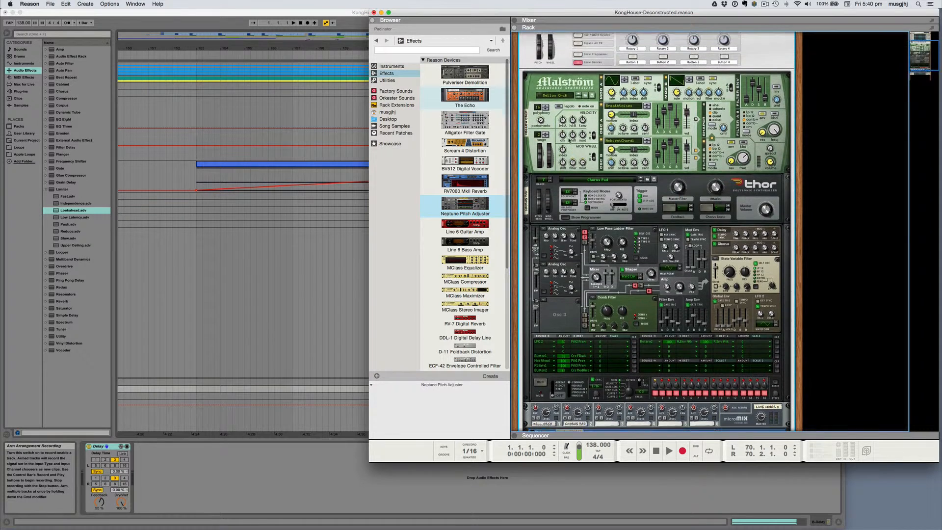
left_click(526, 53)
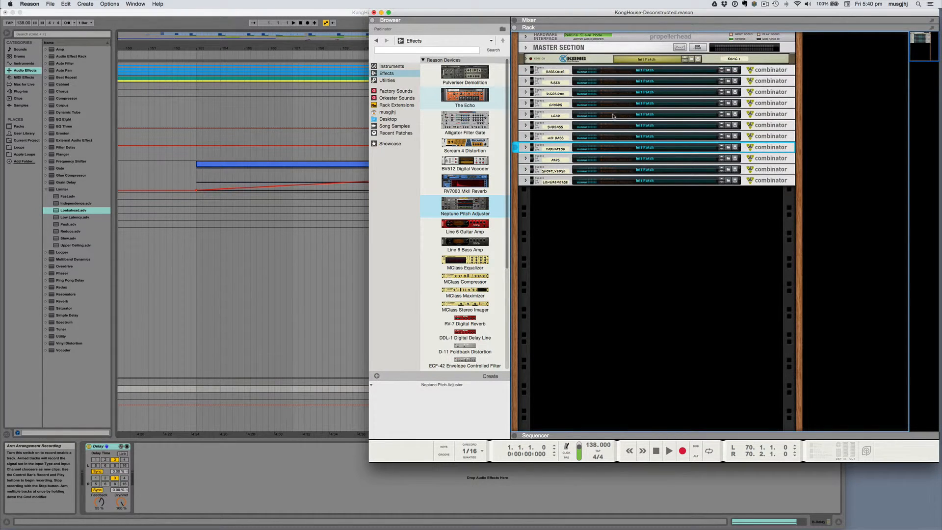
Unfold the Riser combinator, review its Thor synth, DDL-1 delay and RV-7 reverb, and fold it again
left_click(525, 80)
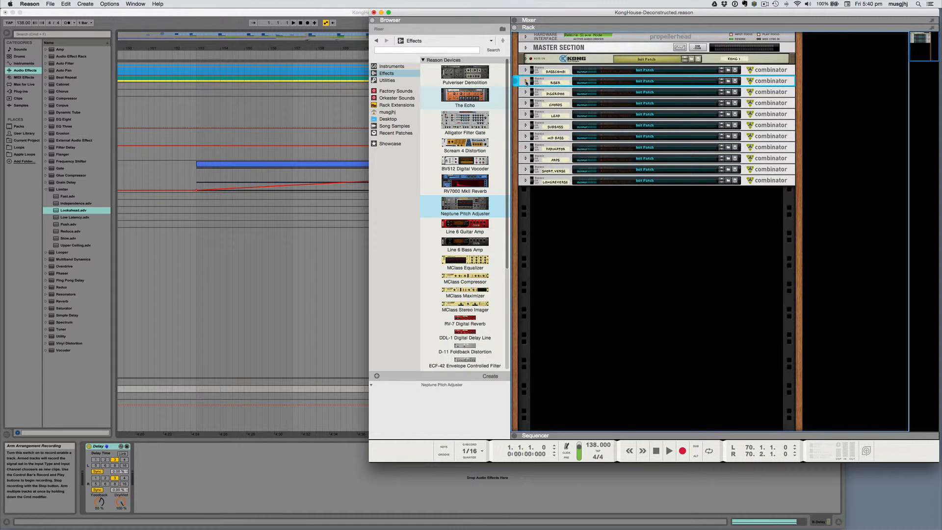
scroll(638, 206, "down", 5)
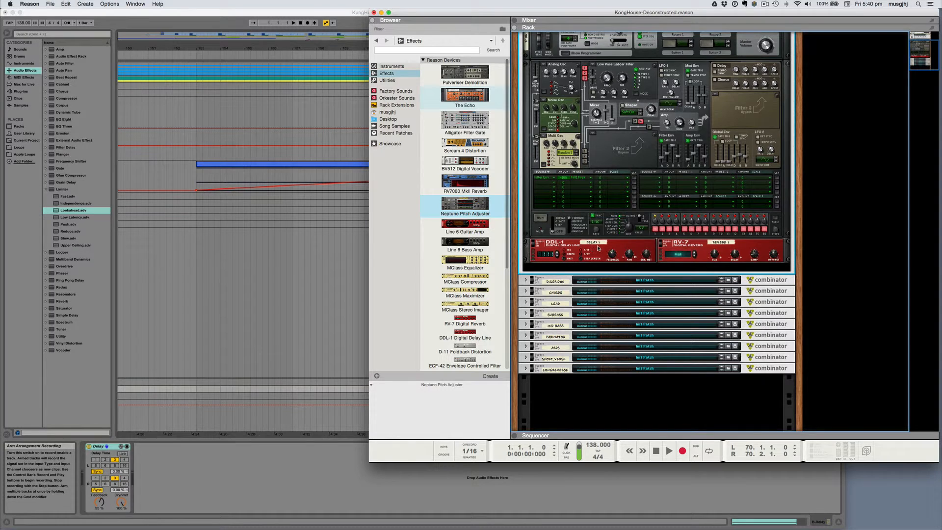
scroll(531, 64, "up", 5)
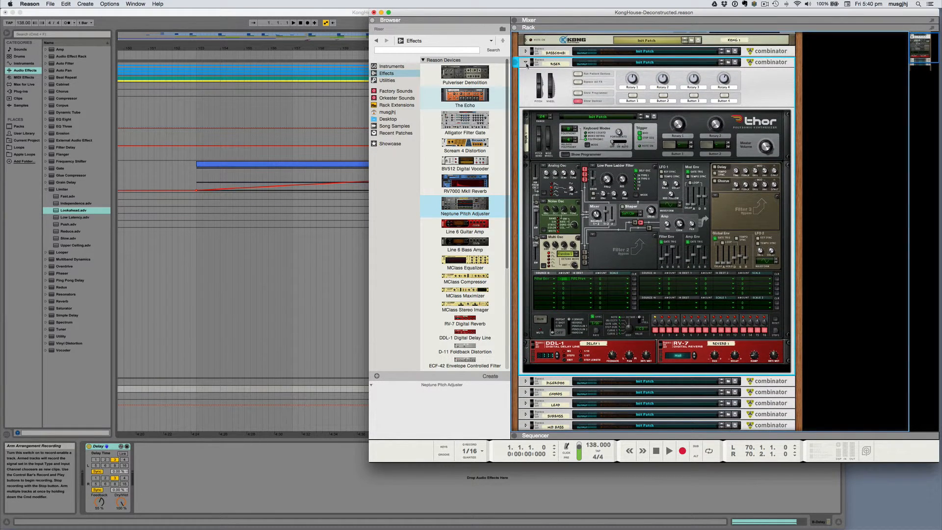
left_click(526, 62)
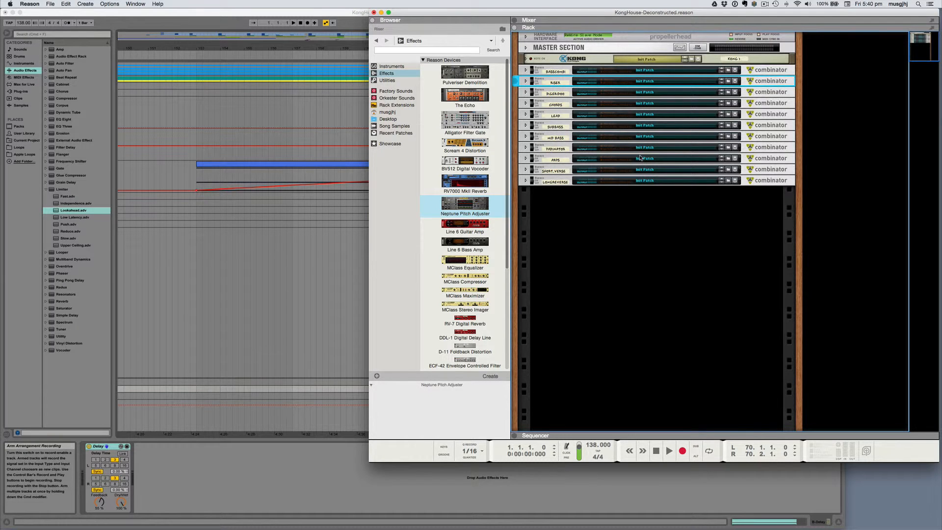
Switch to Ableton Live, select the Arps track to show its effects chain, and display the Session View
left_click(292, 230)
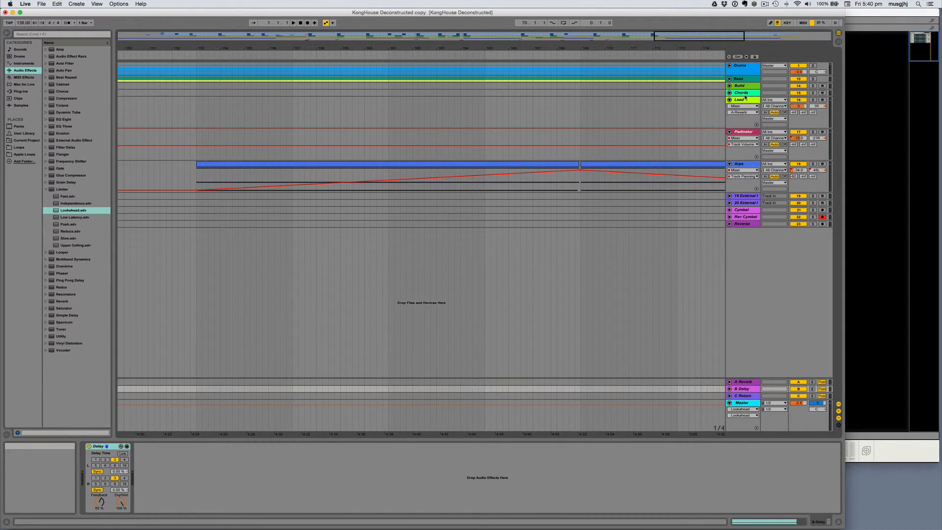
left_click(744, 166)
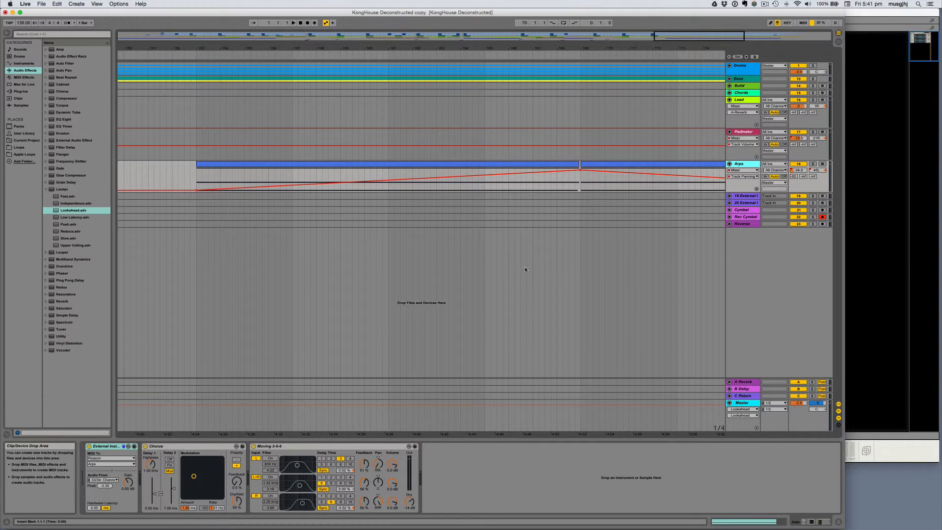
key("Tab")
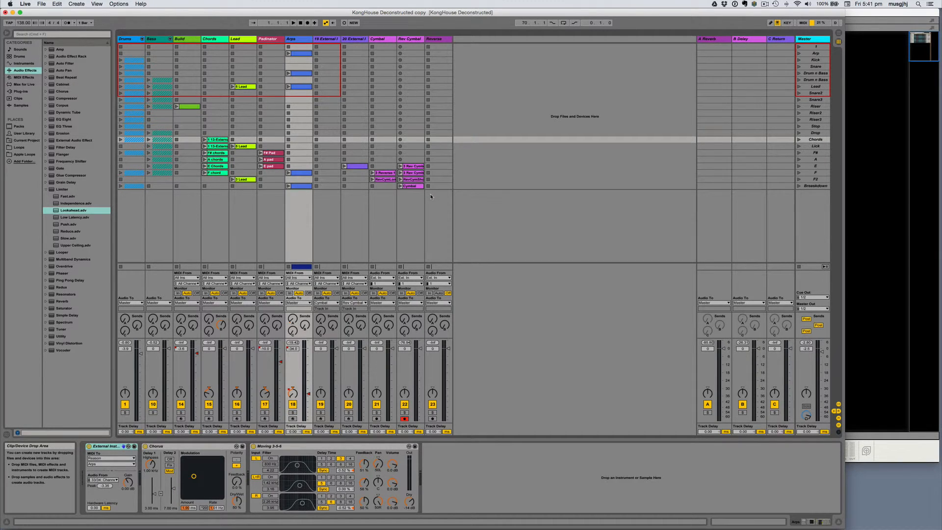
key("Tab")
key("Tab")
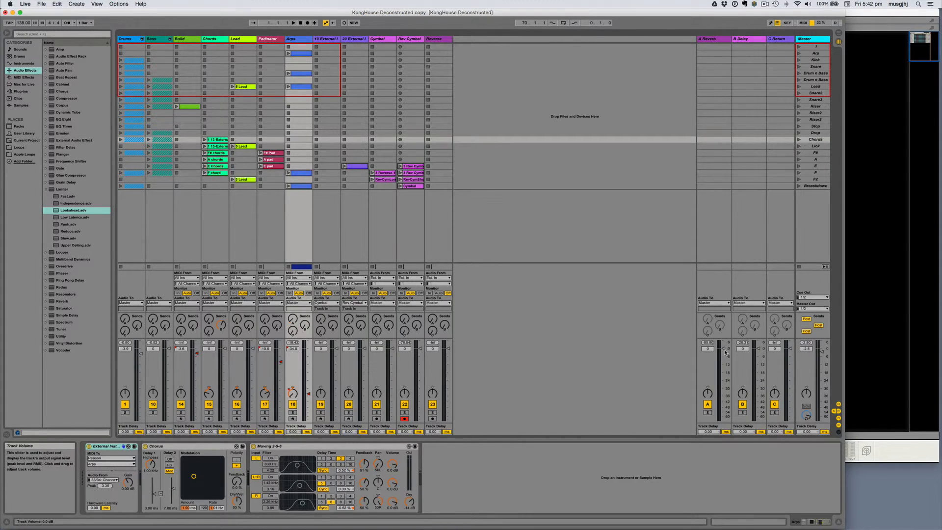
Move the A Reverb return's volume down and back, and adjust the A Reverb sends across the instrument and cymbal tracks
left_click_drag(723, 348, 723, 350)
left_click_drag(723, 366, 723, 348)
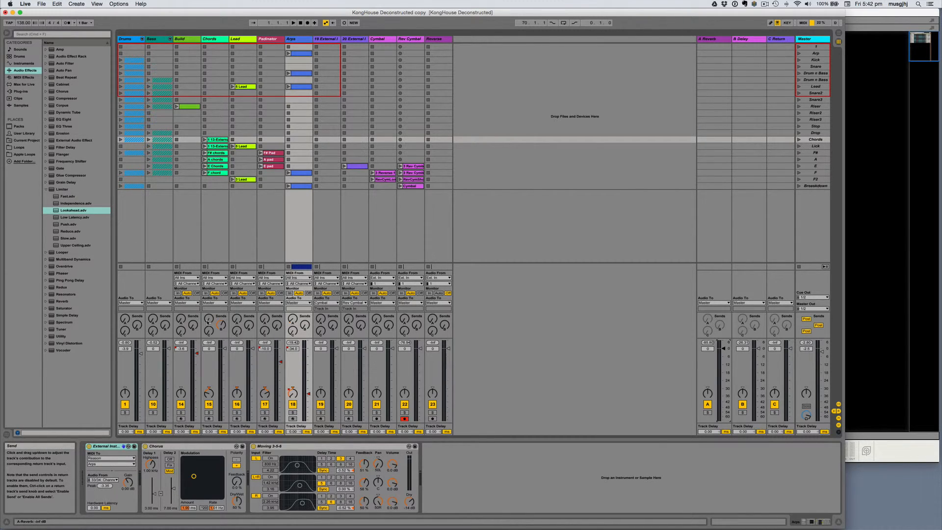
left_click_drag(208, 322, 181, 312)
left_click_drag(264, 324, 293, 314)
left_click_drag(377, 320, 404, 314)
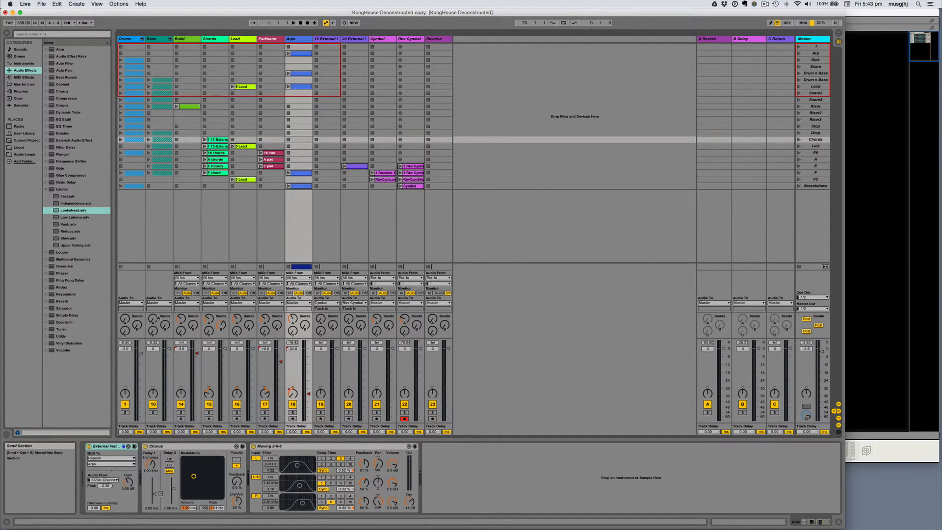
Unfold the Drums group and adjust the Snare track's A Reverb send
left_click(142, 39)
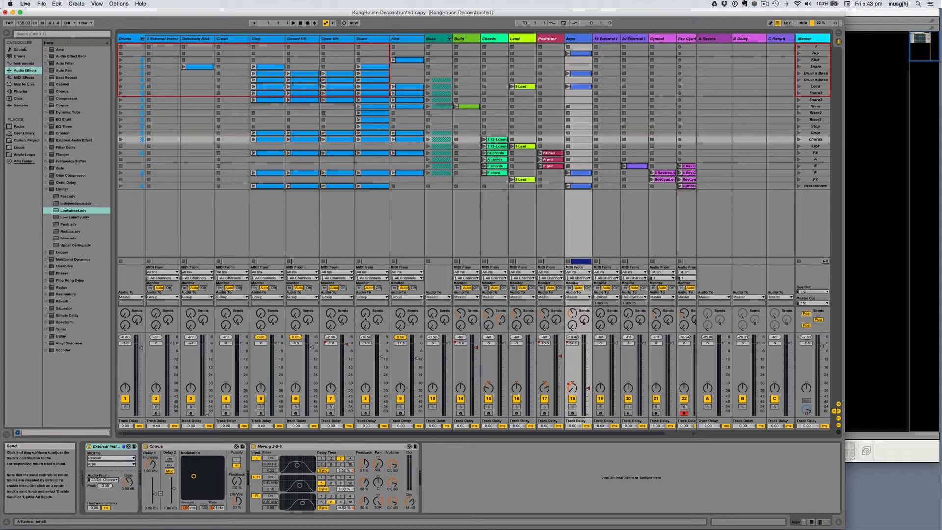
left_click_drag(365, 319, 365, 317)
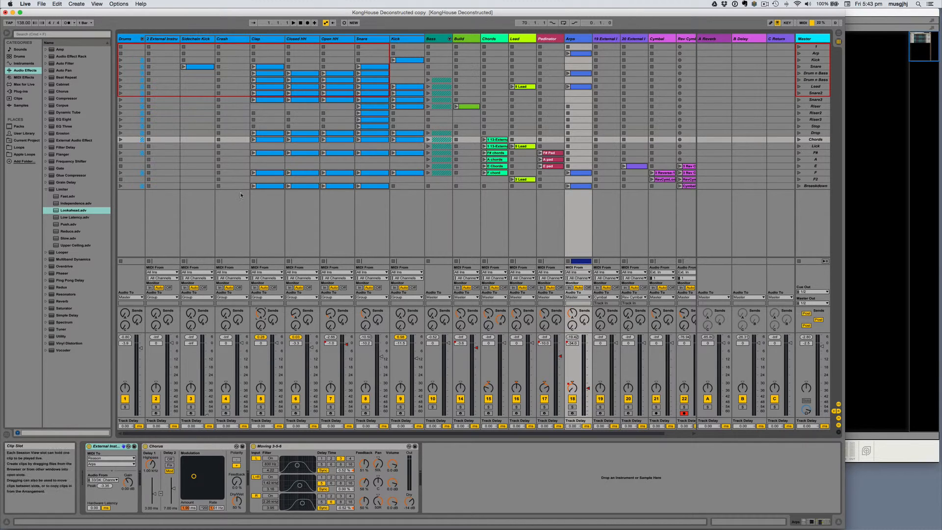
Check the tracks inside the Bass group, fold it again, and select the group track to show its compressor
scroll(467, 256, "right", 2)
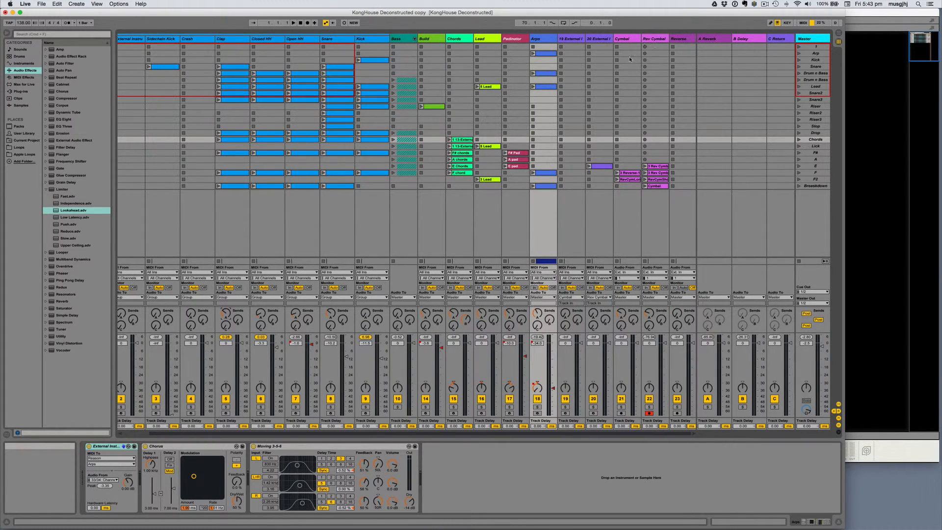
left_click(415, 39)
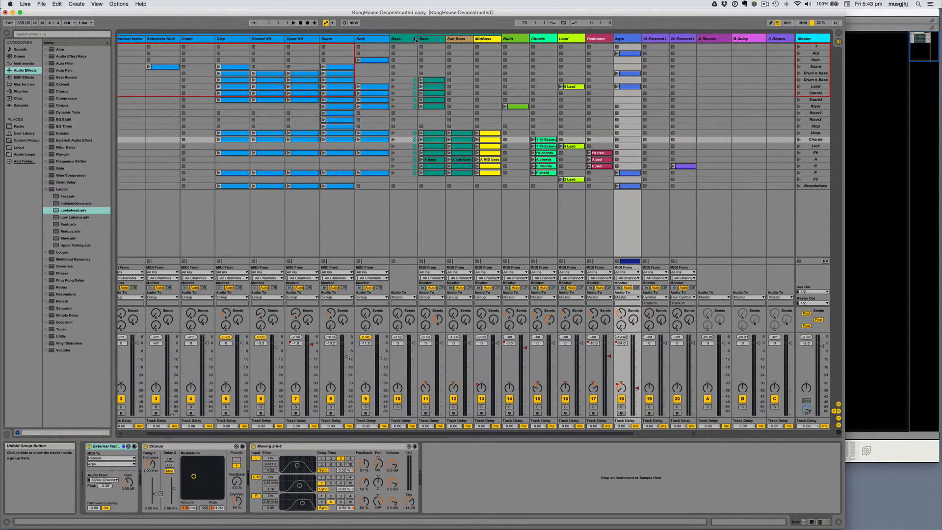
left_click(414, 39)
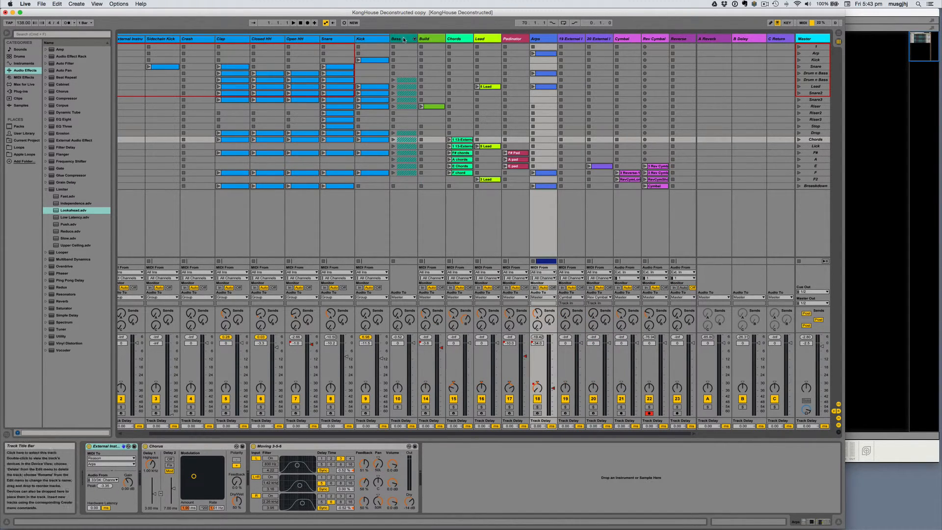
left_click(404, 40)
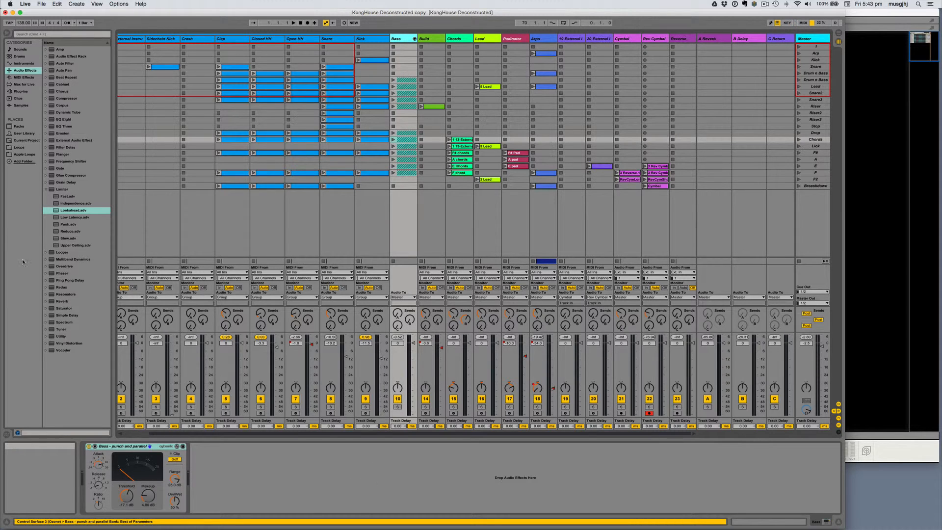
Collapse the Limiter presets and select Glue Compressor in the audio effects list, with the Drums group back in view
left_click(45, 189)
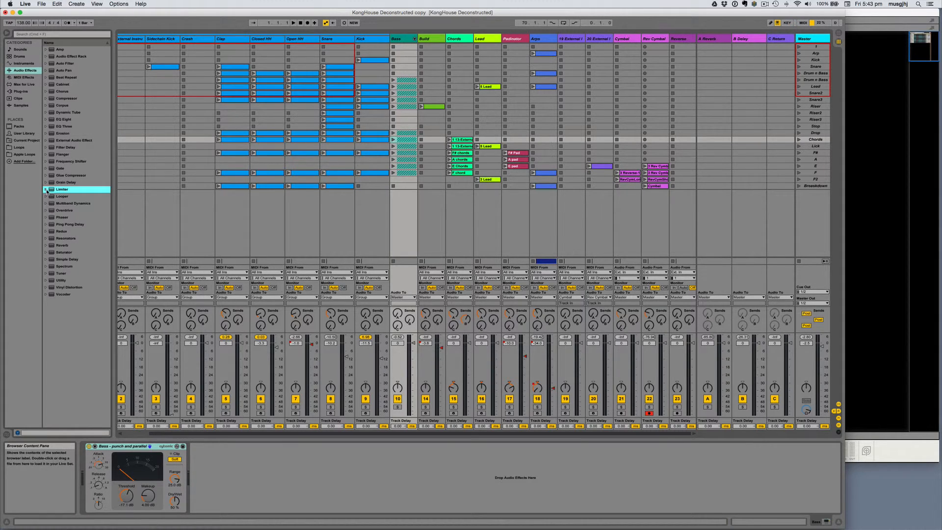
left_click(52, 175)
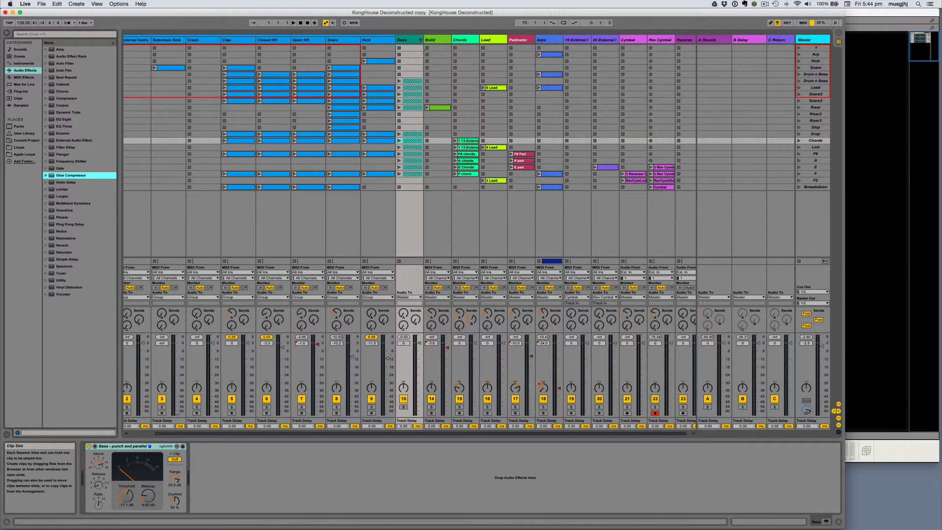
scroll(273, 108, "left", 2)
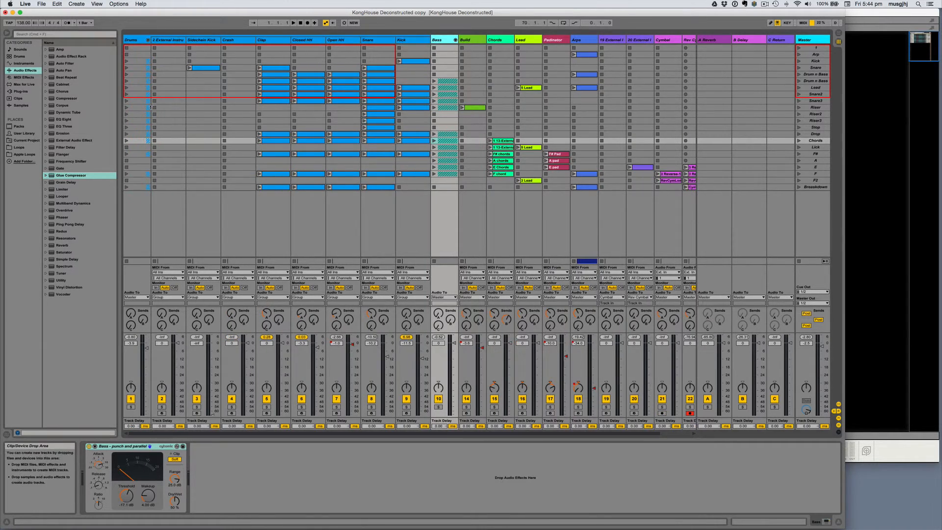
Delete the Bass - punch compressor from the Drums group and browse swap presets for its Drum - full parallel Glue Compressor
left_click(136, 42)
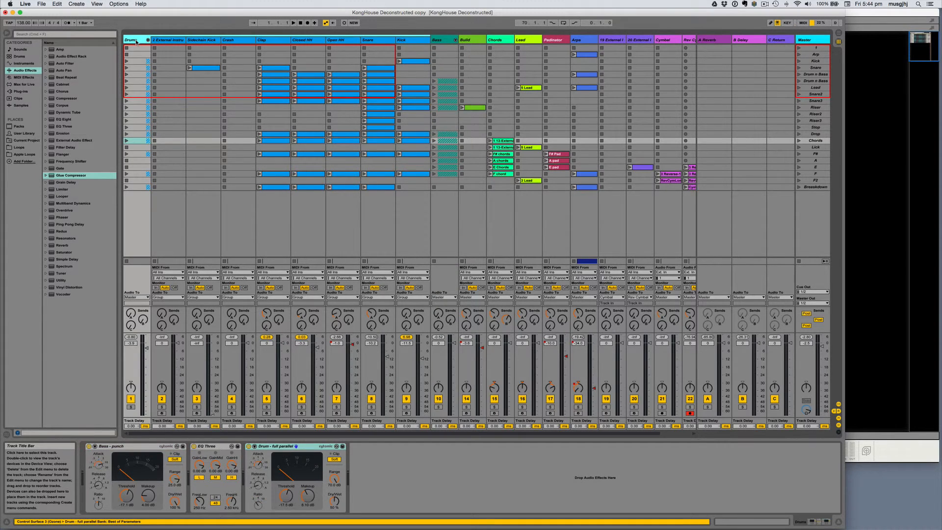
left_click(140, 447)
key("Delete")
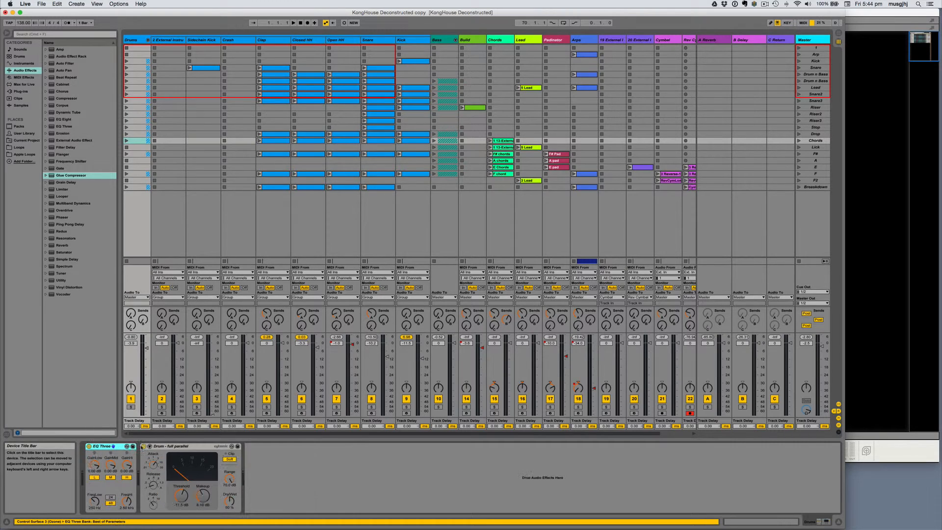
left_click(191, 456)
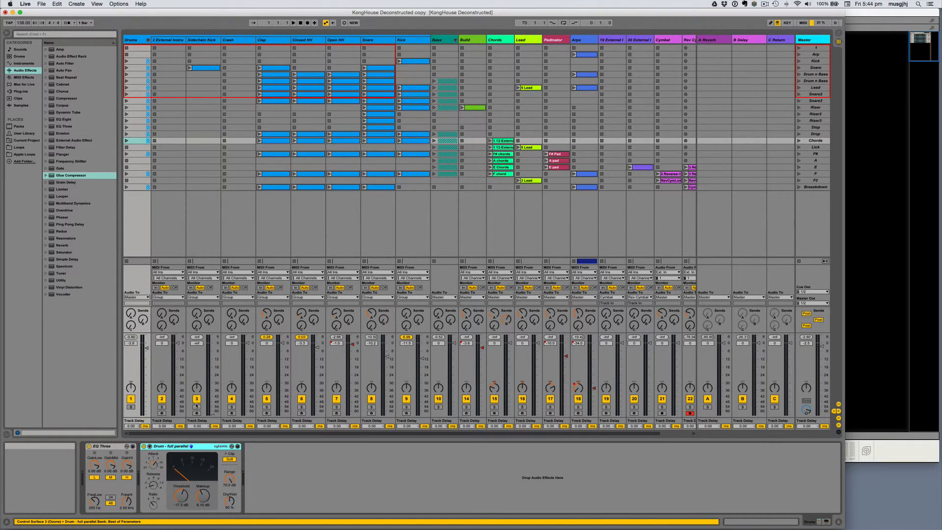
left_click(232, 447)
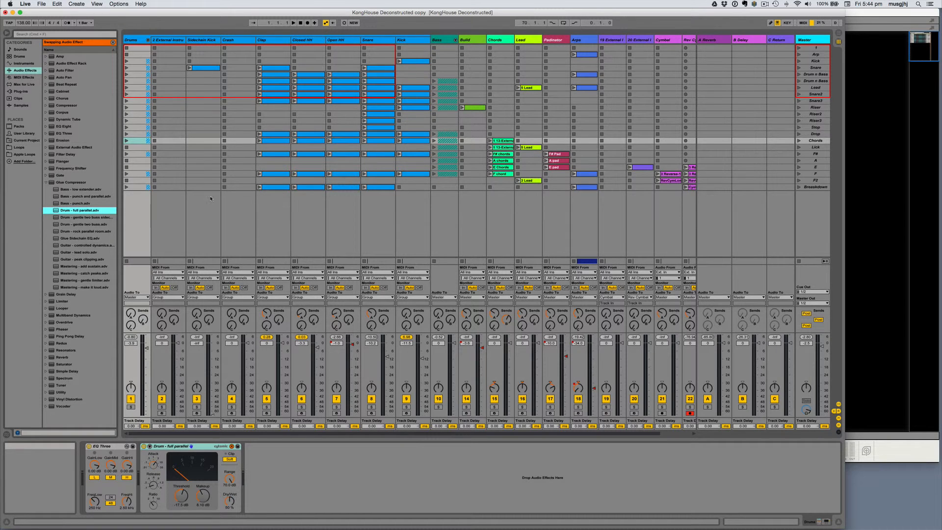
Examine the Build track's gate and sidechain compressor, and unfold the Drums group to inspect the Sidechain Kick track's clip and devices
left_click(147, 39)
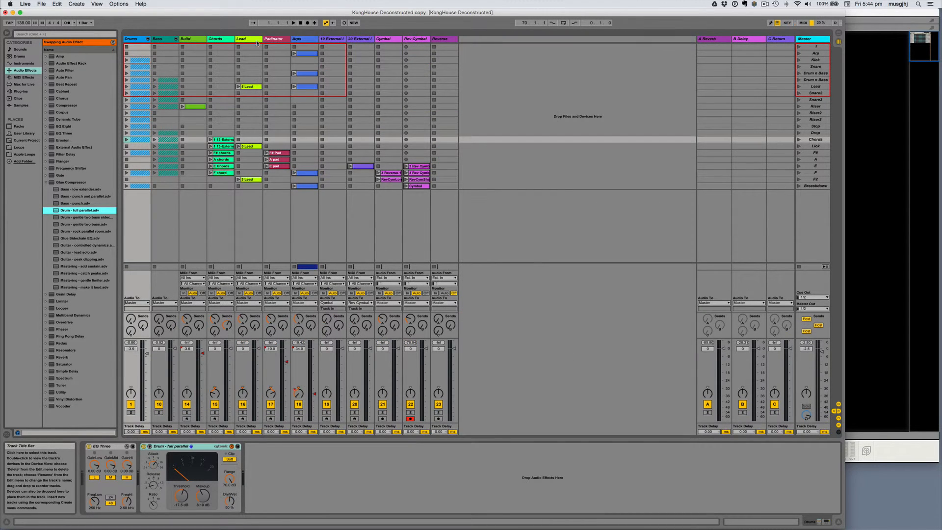
left_click(199, 41)
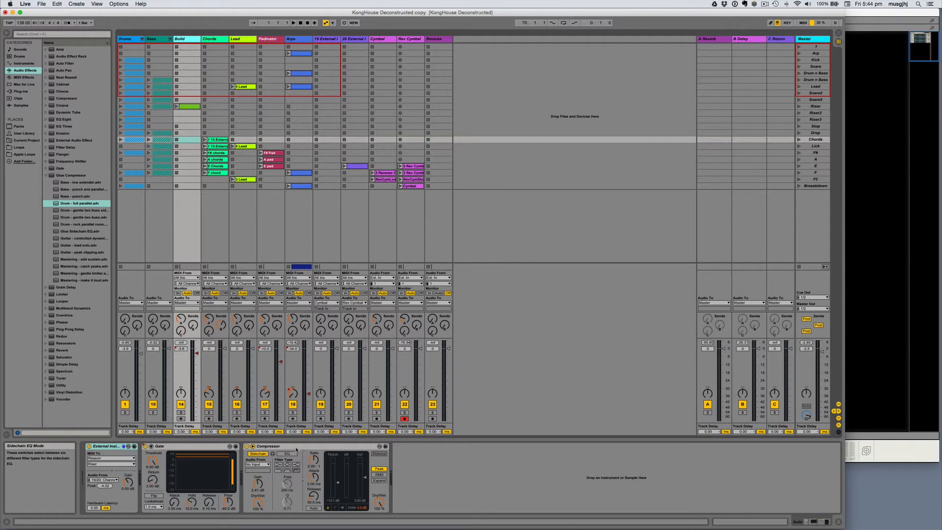
left_click(142, 39)
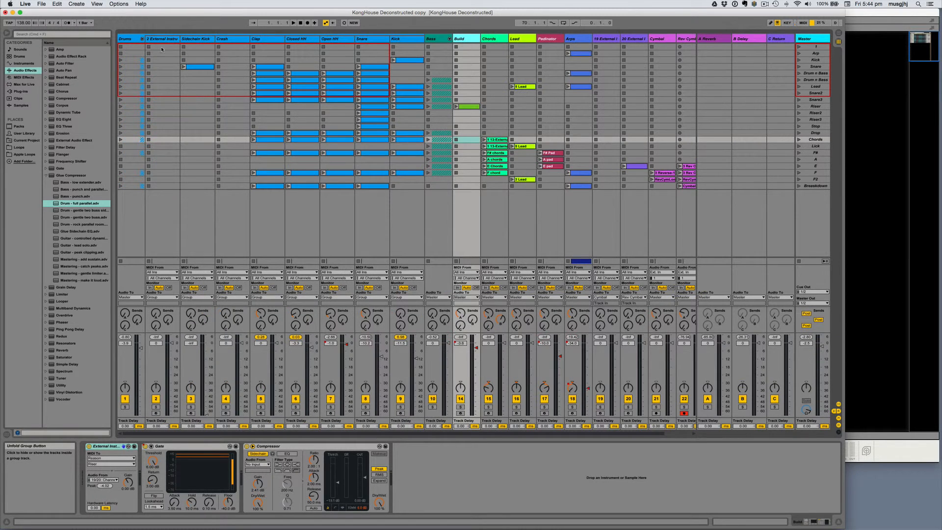
left_click(199, 67)
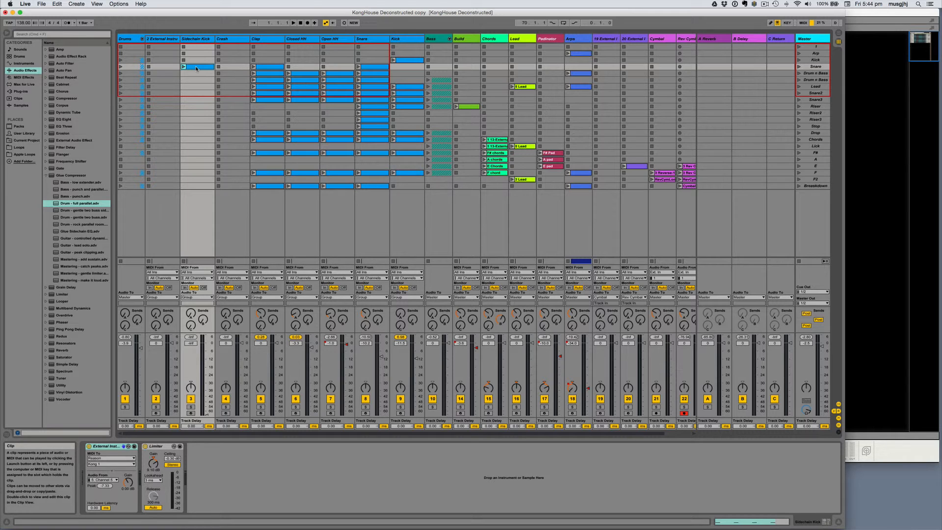
Review the device chains on the Bass group and the Build, Chords, Lead, Padinator and Arps tracks in turn
left_click(439, 39)
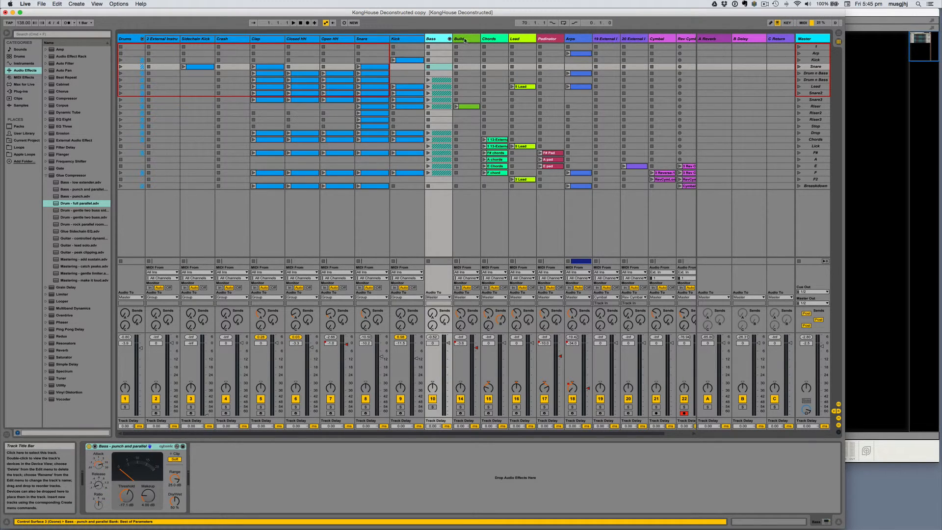
left_click(465, 39)
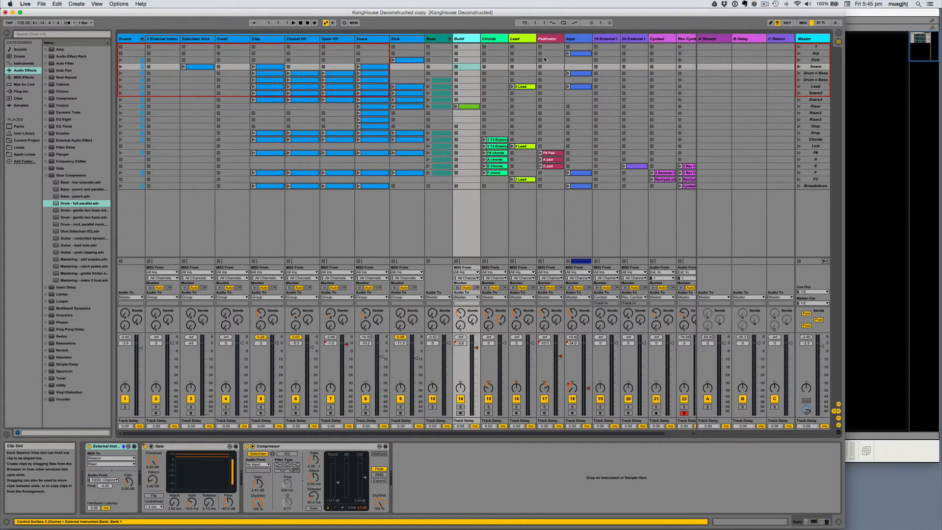
left_click(493, 39)
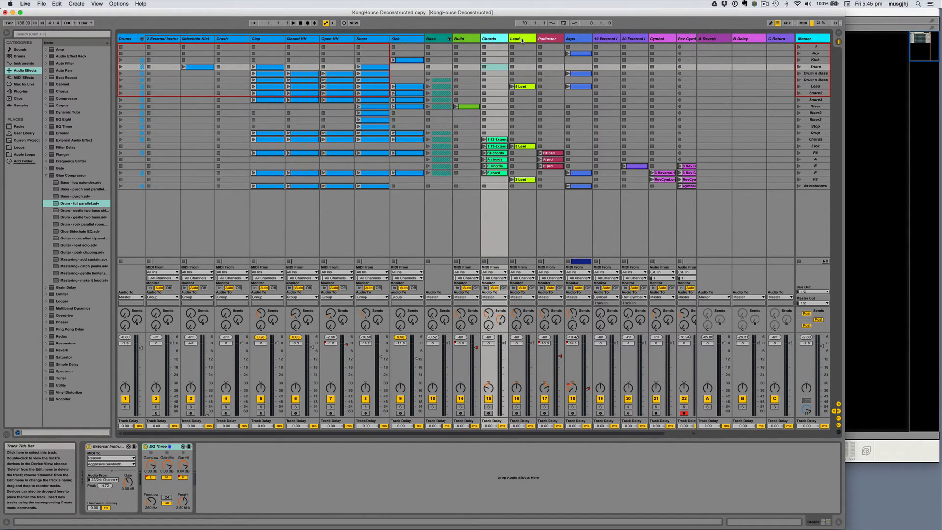
left_click(521, 39)
left_click(549, 39)
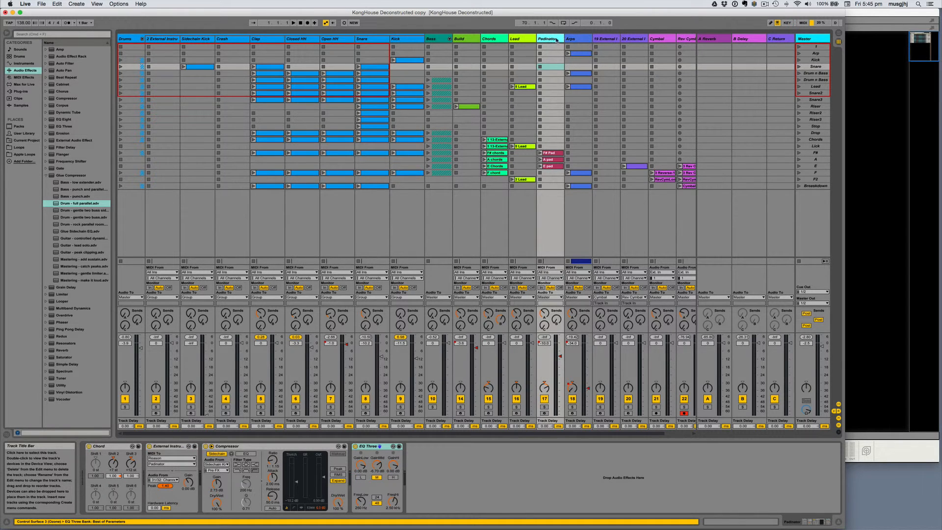
left_click(582, 39)
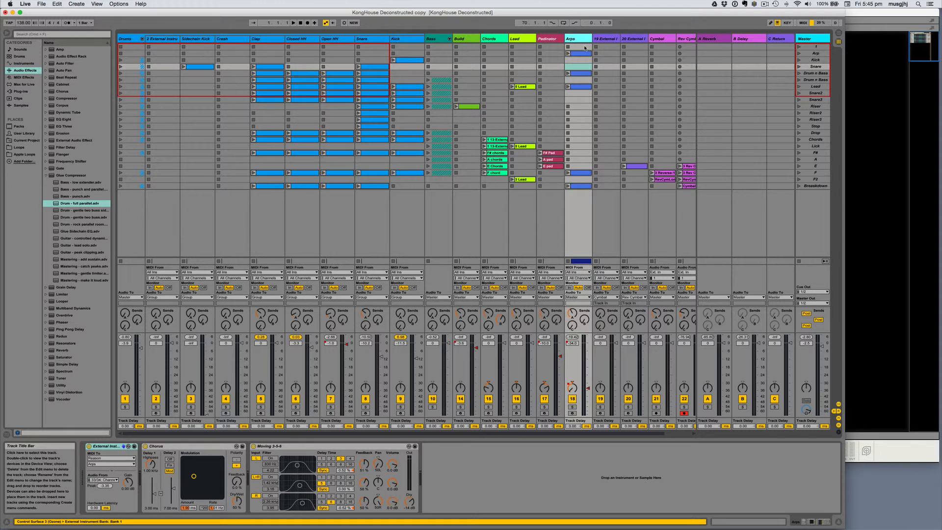